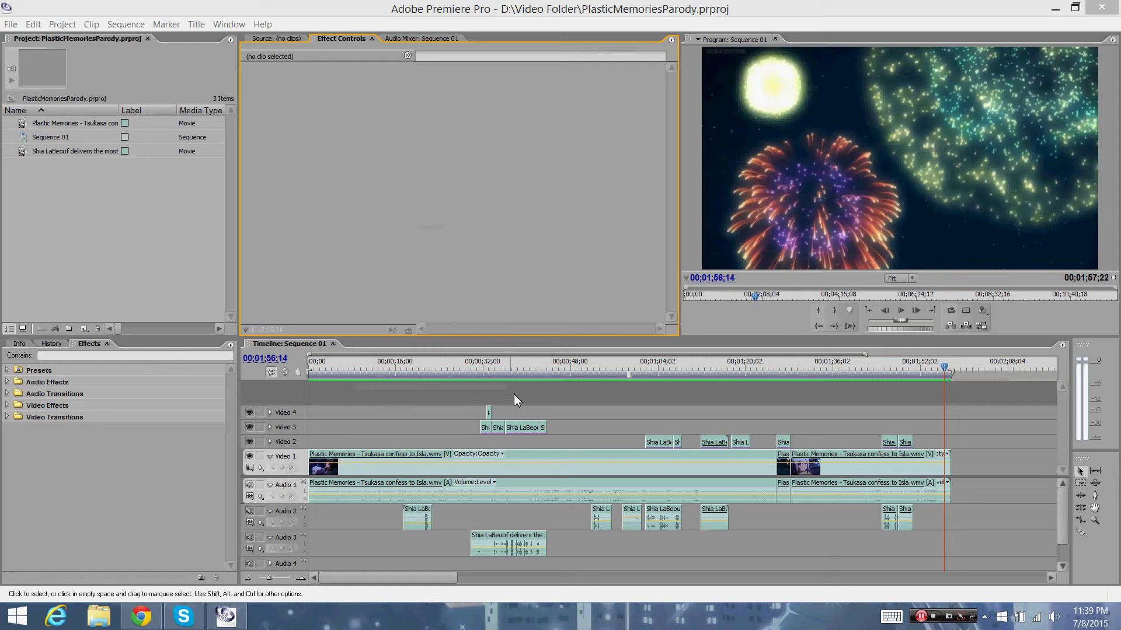
Move the Sequence 01 playhead back to 00;00;00;00.
left_click(371, 373)
key("Home")
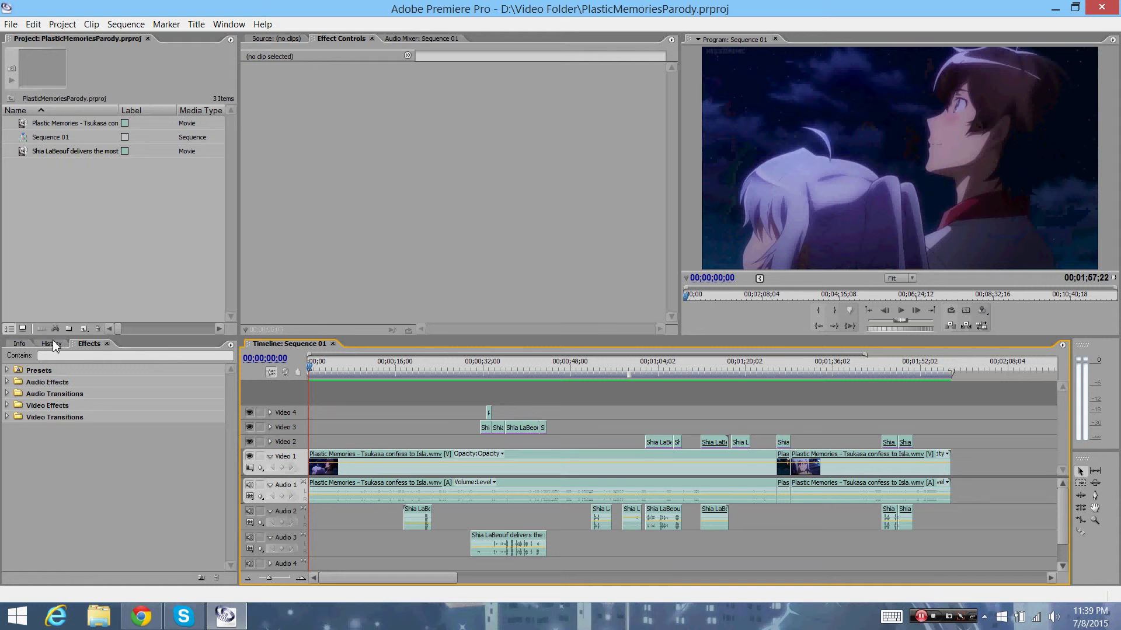
Open the Shia LaBeouf clip in Source and filter Video Effects with 'chro' to reveal Chroma Key.
left_click(7, 406)
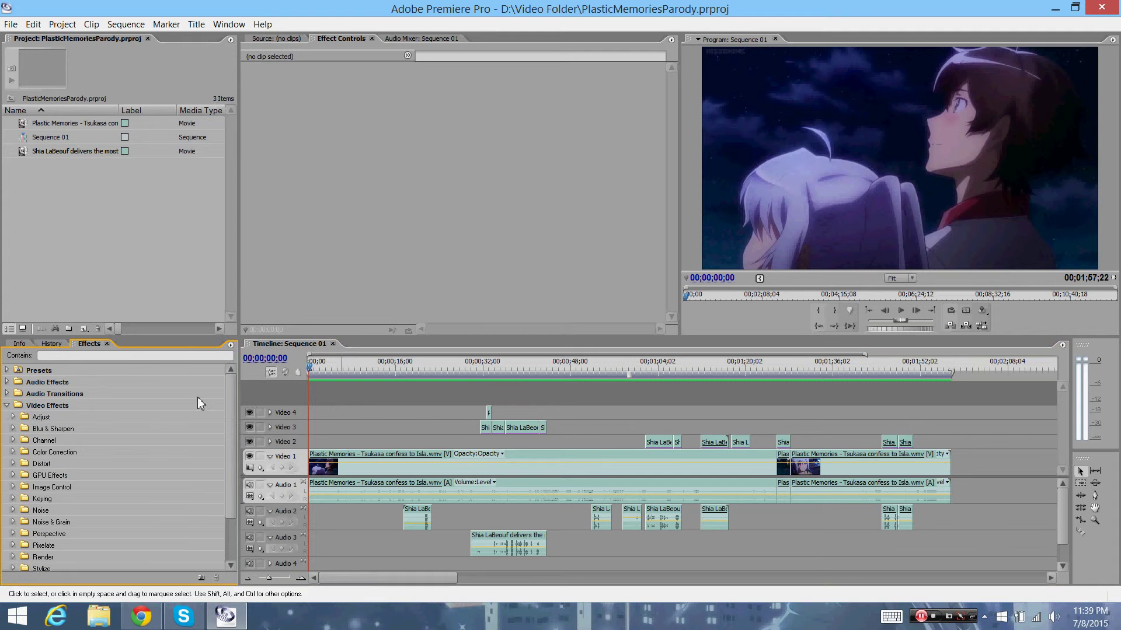
double_click(71, 152)
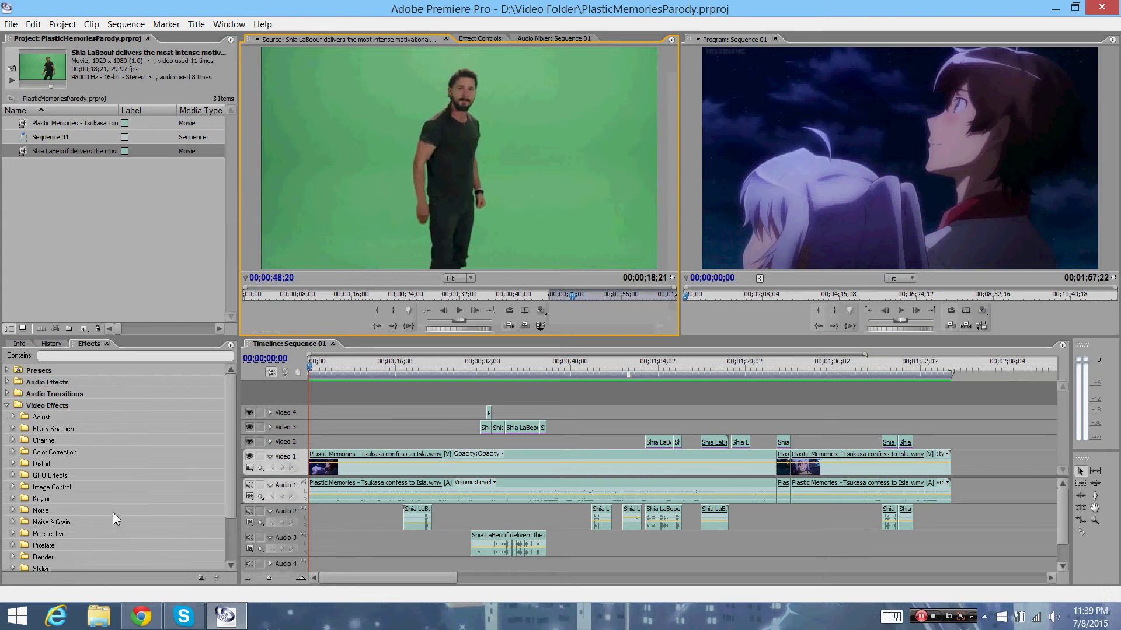
left_click(133, 355)
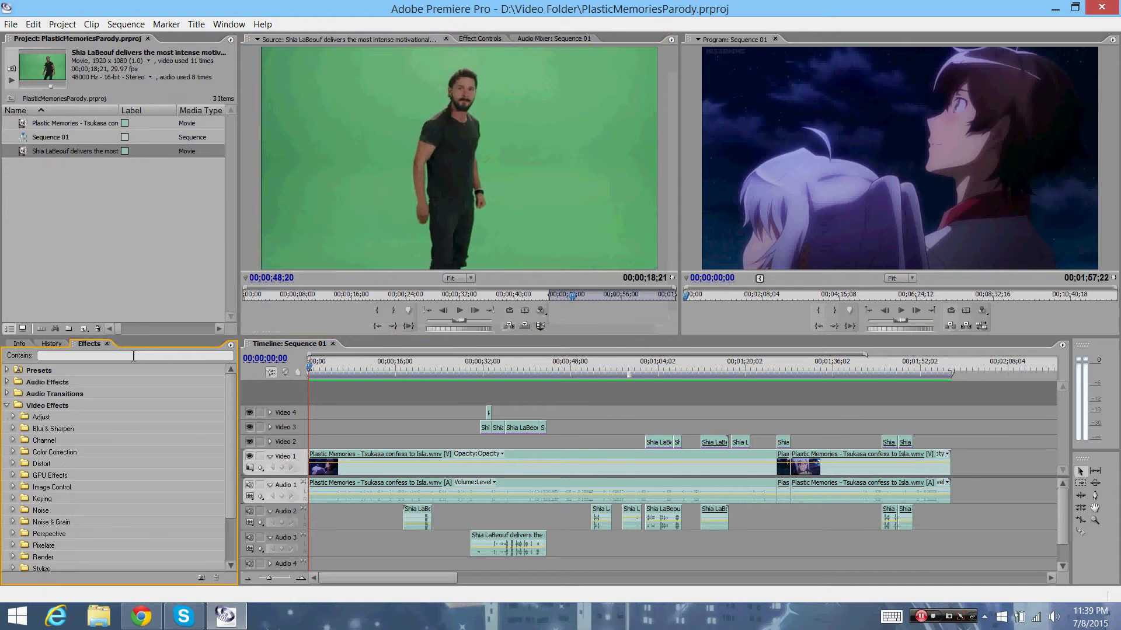
type("mesh")
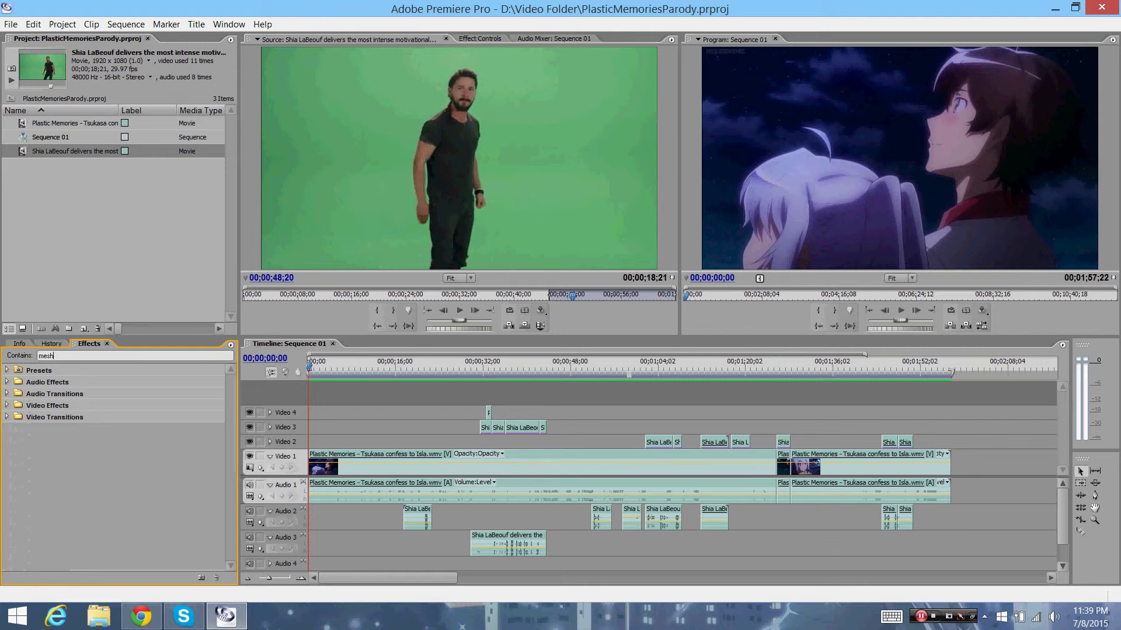
key("BackSpace")
key("BackSpace")
key("BackSpace")
key("BackSpace")
type("matte")
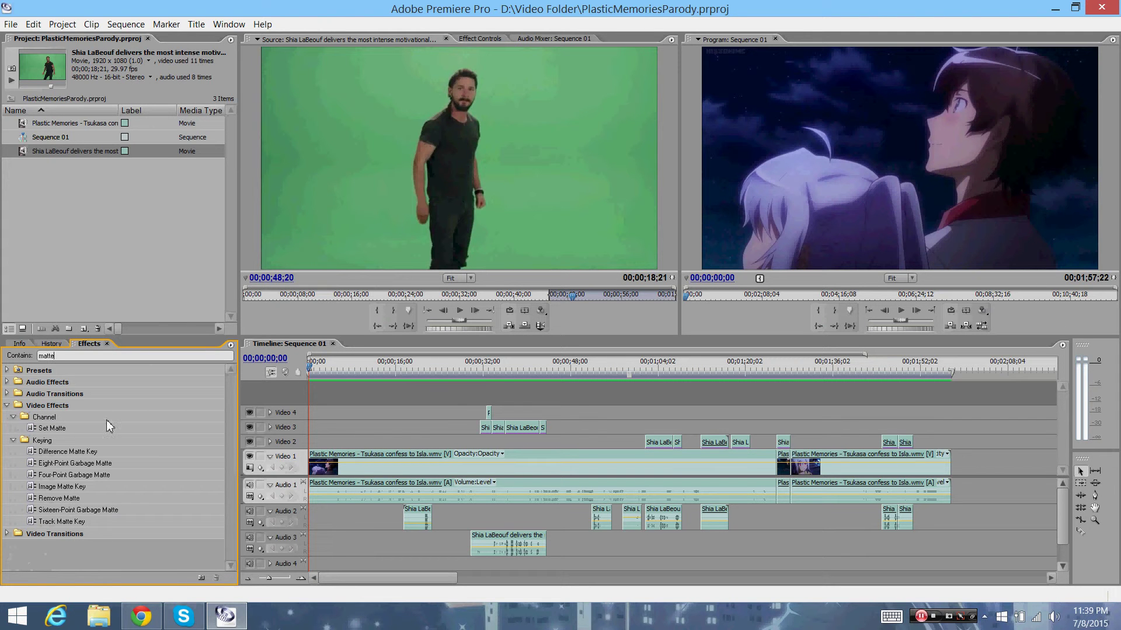
key("BackSpace")
key("BackSpace")
key("BackSpace")
key("BackSpace")
key("BackSpace")
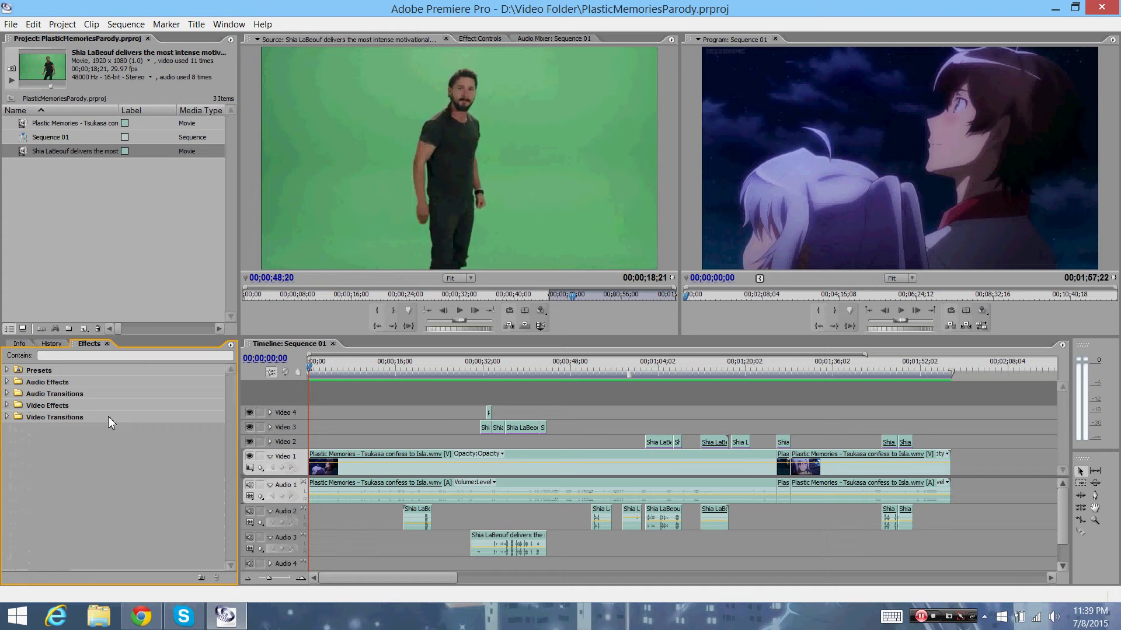
type("chroma")
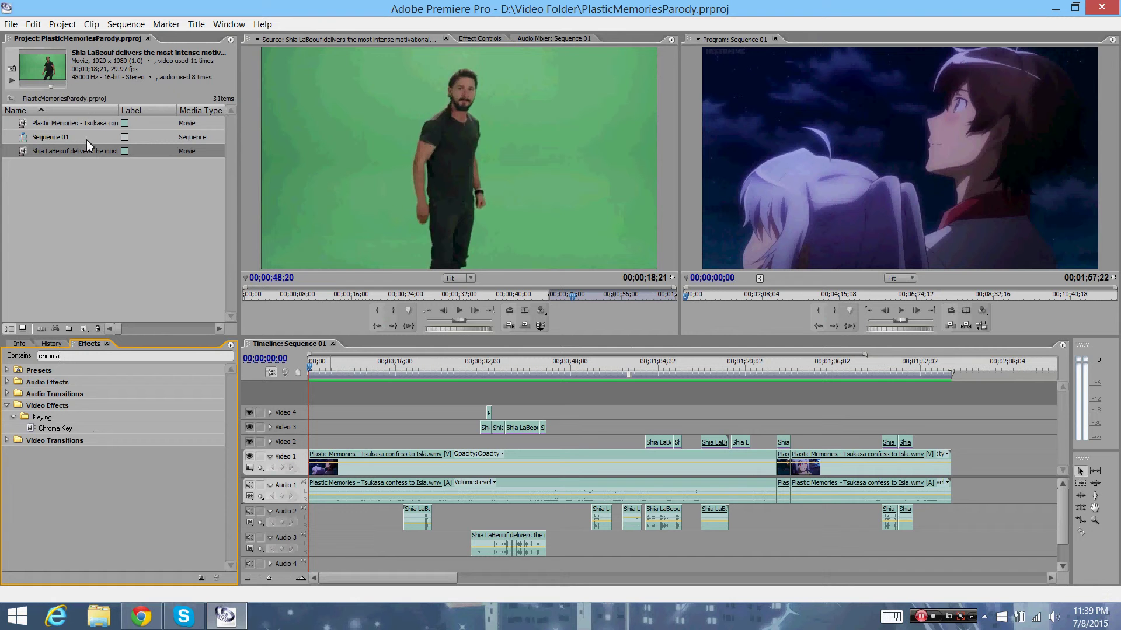
Place the Shia clip on Video 2 at the sequence end and apply Chroma Key to it.
left_click_drag(448, 172, 312, 444)
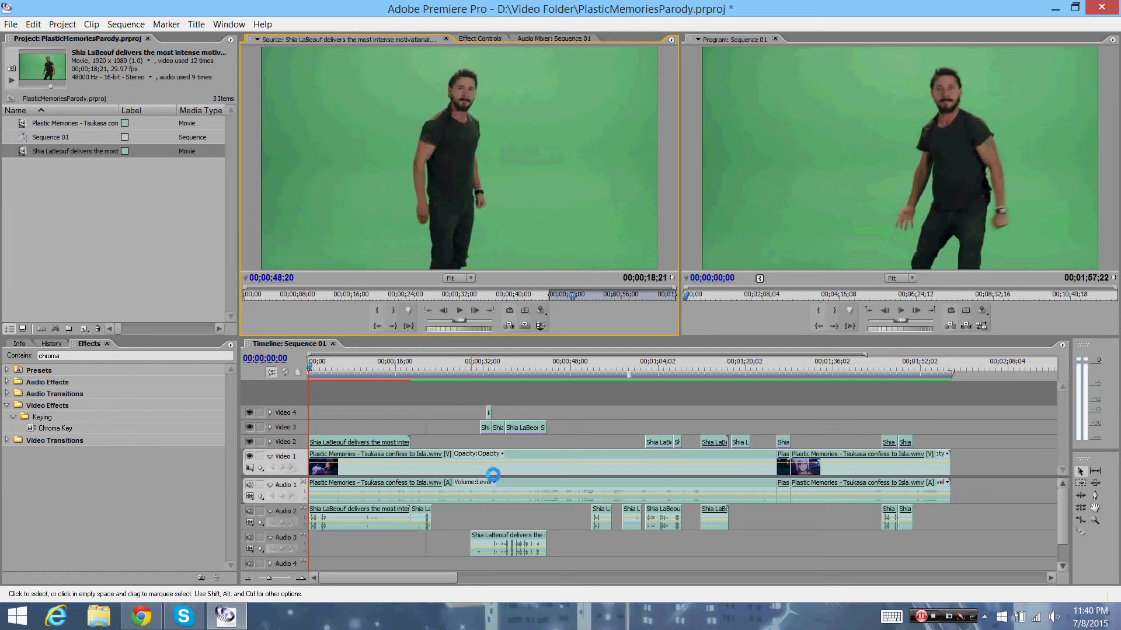
key("ctrl+z")
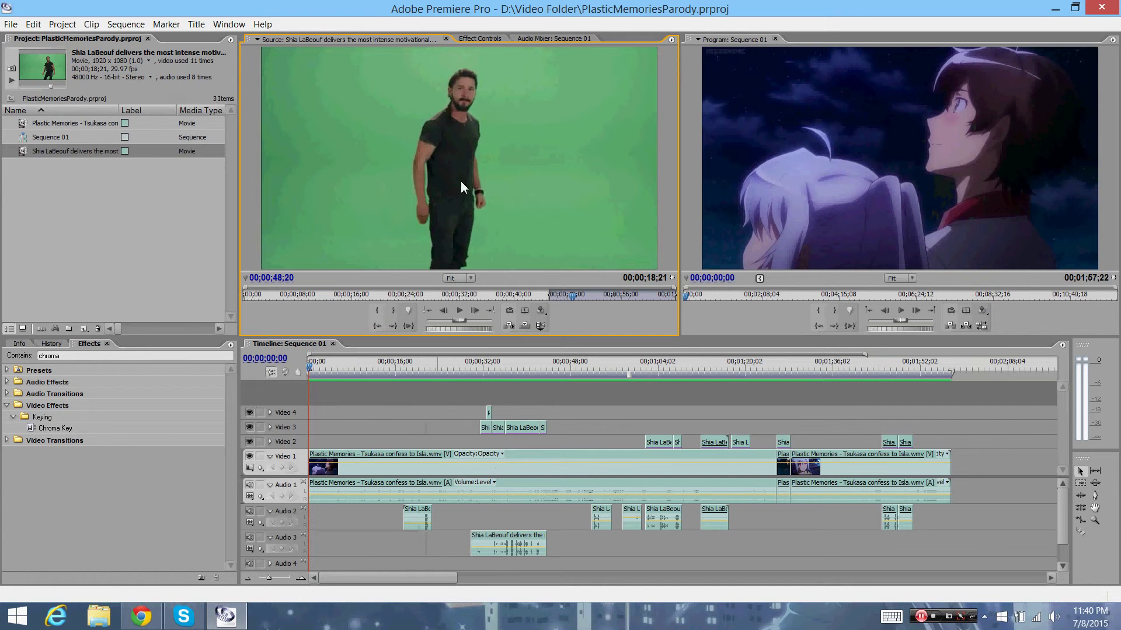
left_click_drag(461, 181, 916, 441)
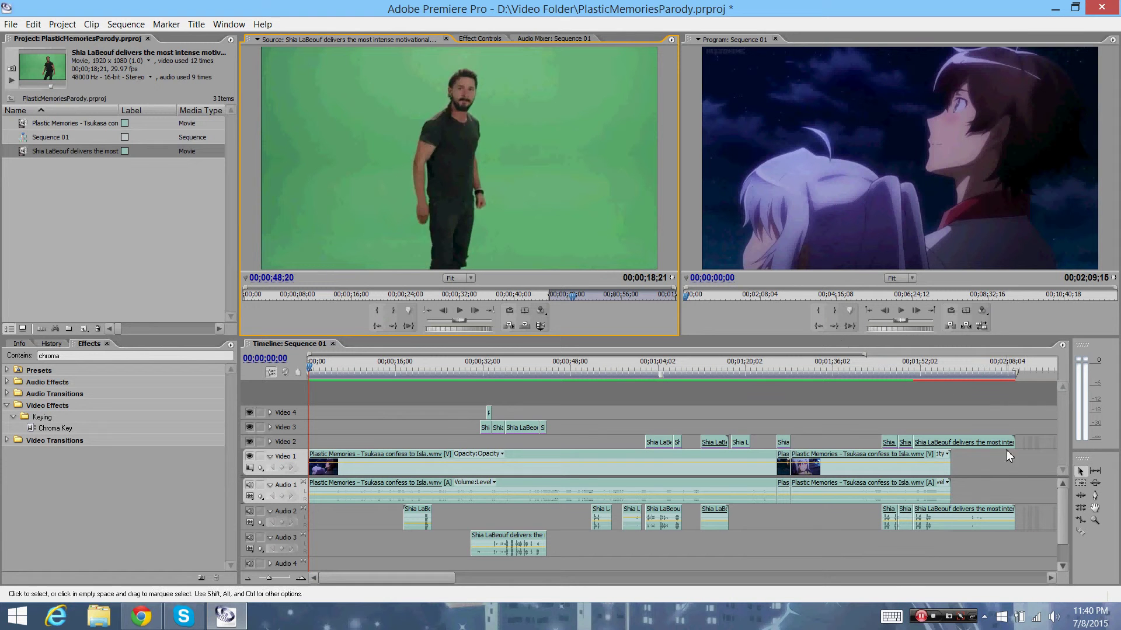
left_click(934, 372)
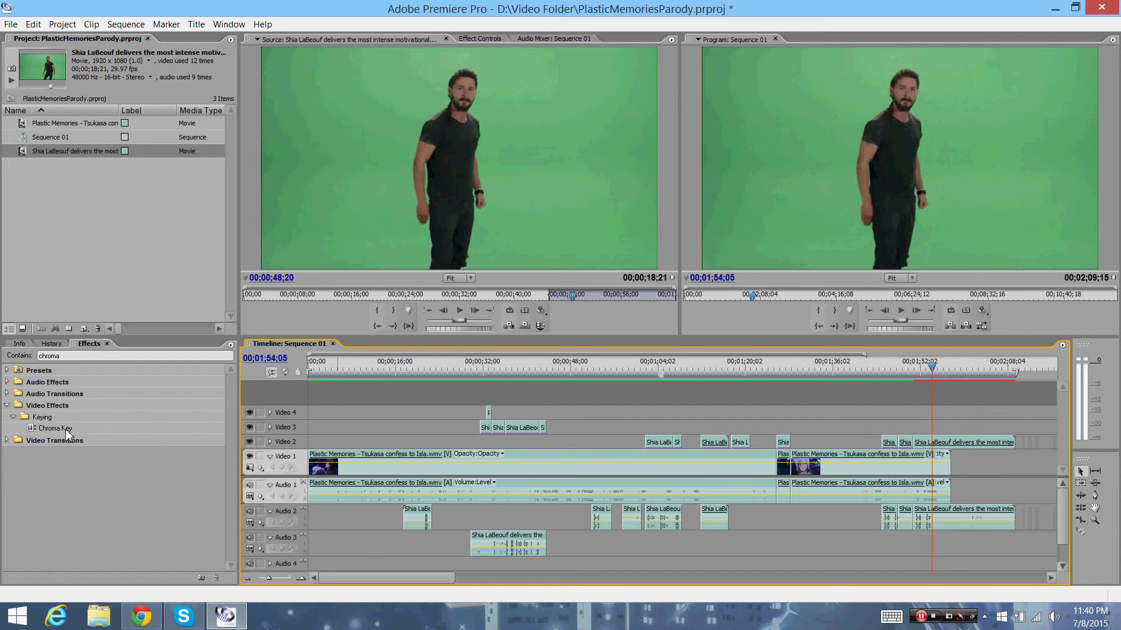
left_click_drag(65, 428, 958, 439)
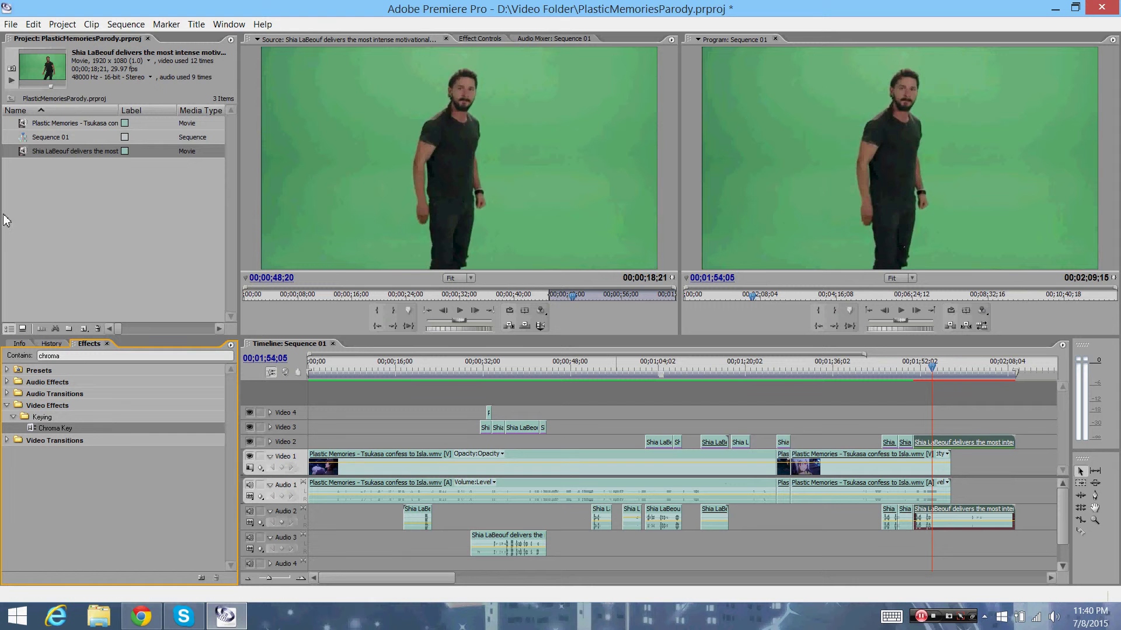
Sample the Shia clip's green backdrop as the Chroma Key colour in Effect Controls.
left_click(493, 39)
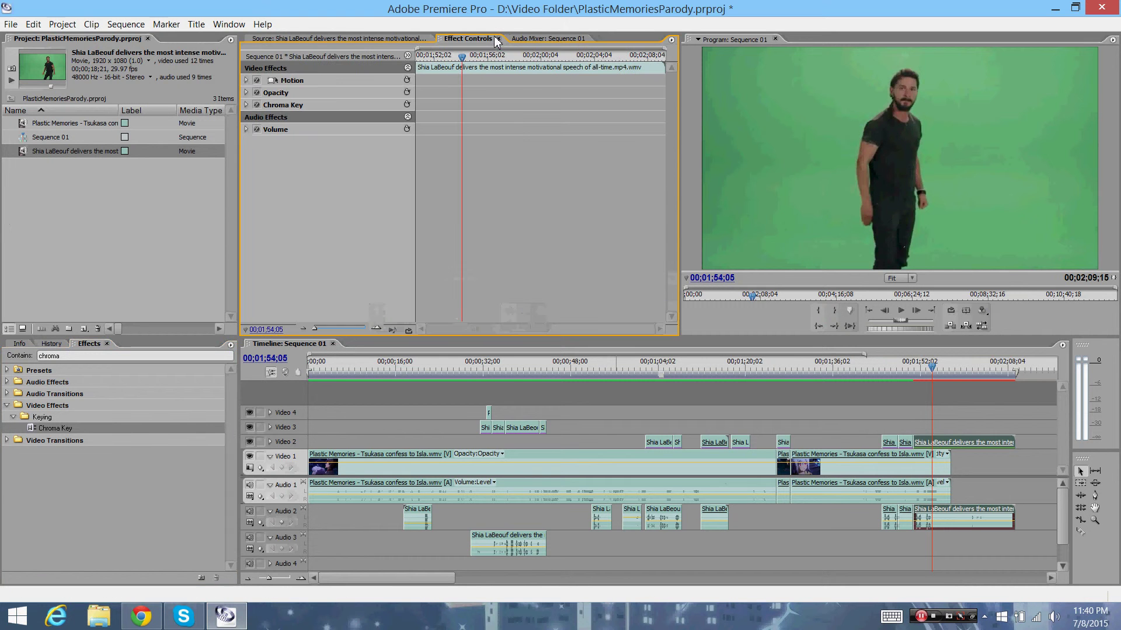
left_click(245, 105)
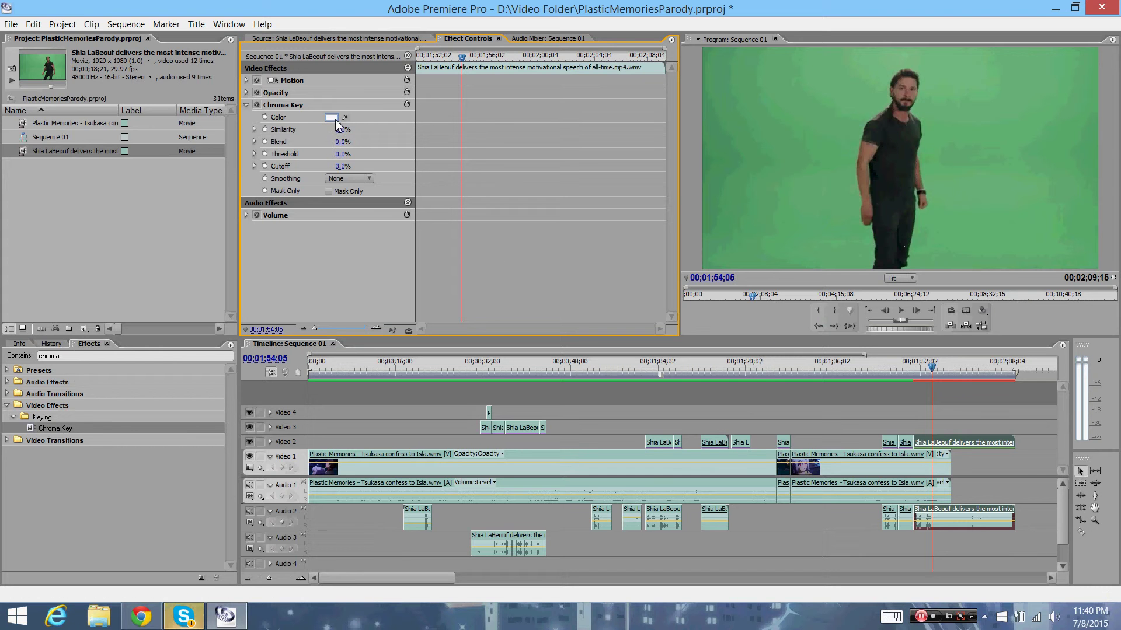
left_click_drag(345, 118, 815, 155)
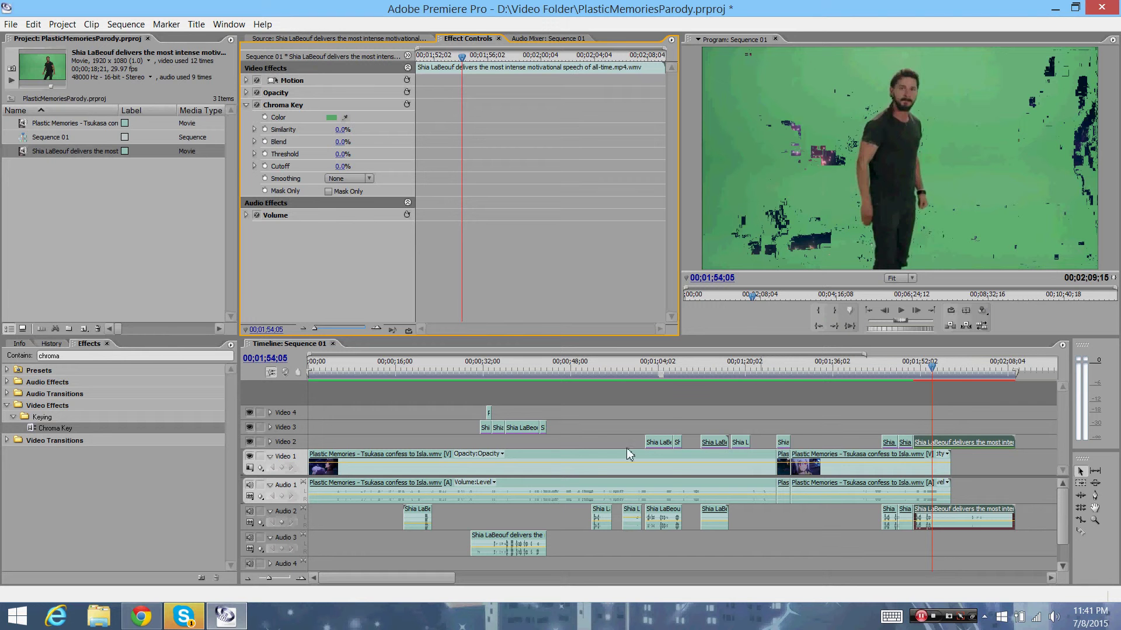
left_click(663, 370)
left_click_drag(663, 370, 660, 374)
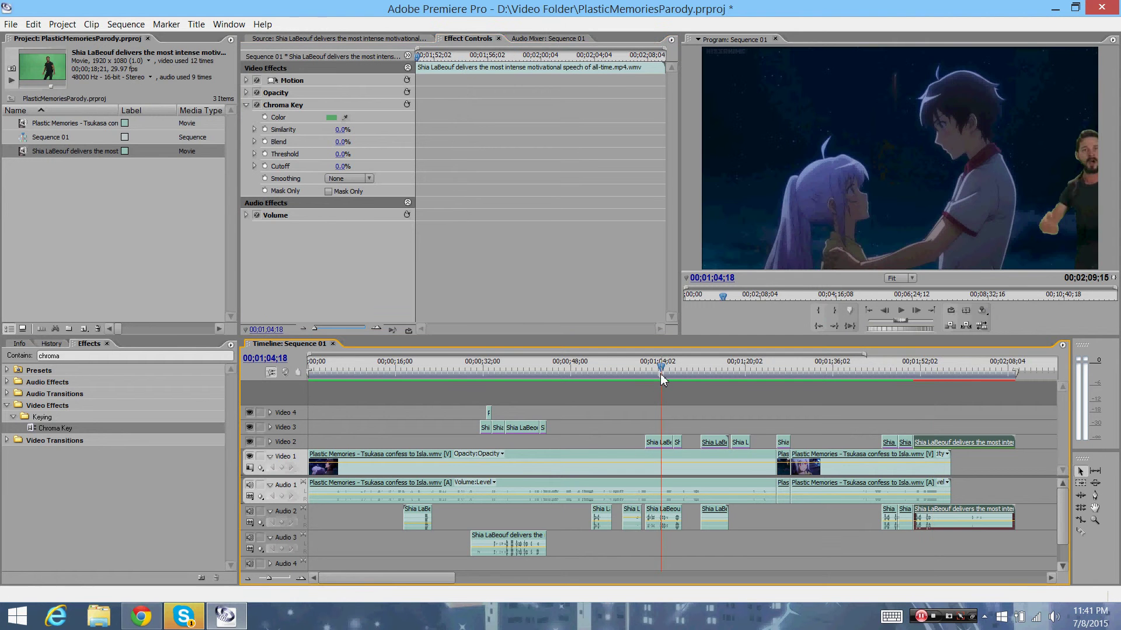
left_click(656, 441)
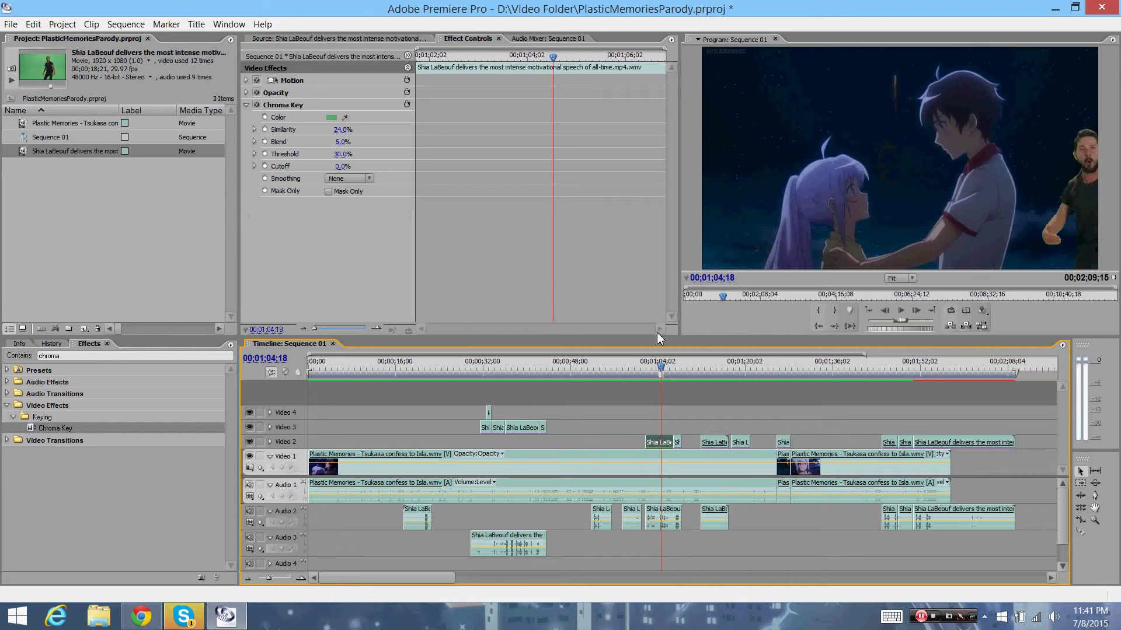
left_click(931, 370)
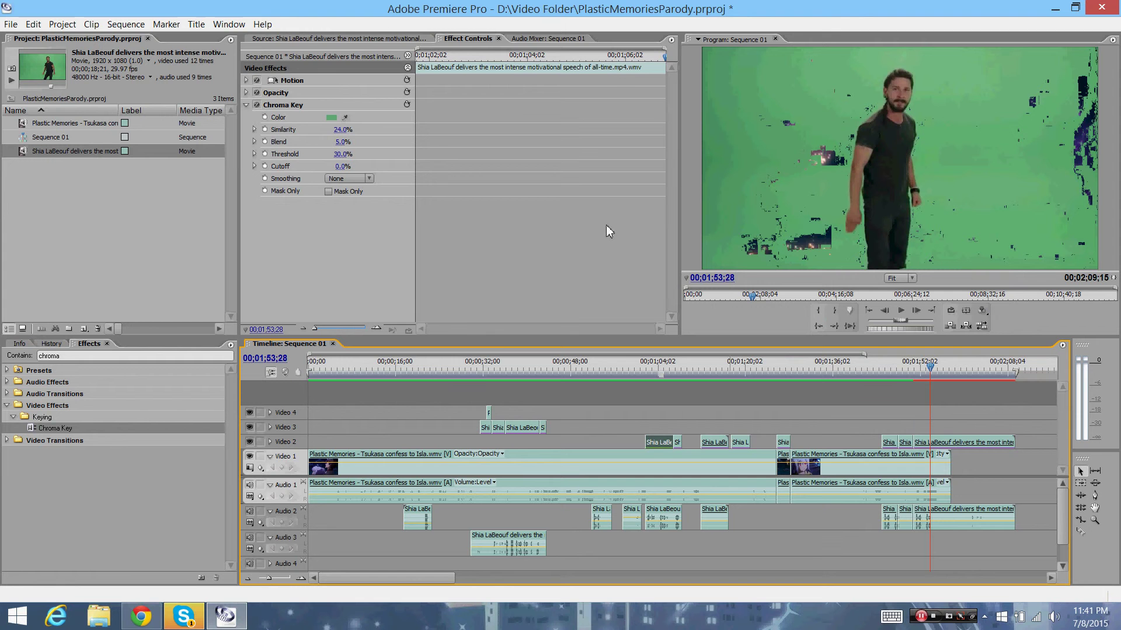
Set the end Shia clip's Chroma Key to Similarity 24, Blend 5 and Threshold 30.
left_click(946, 444)
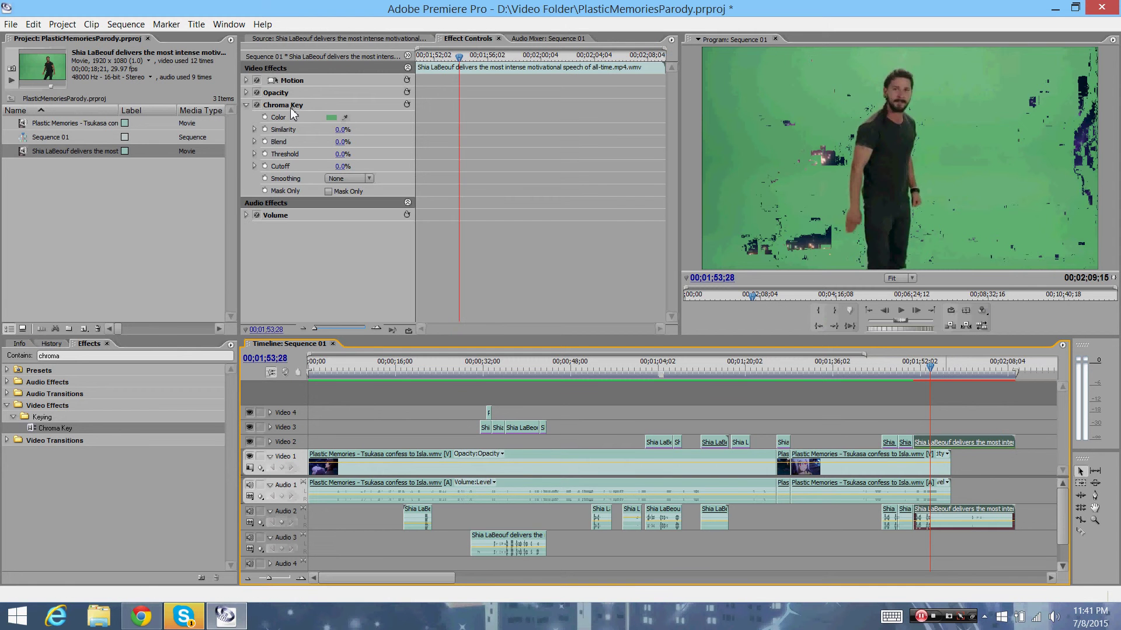
left_click(344, 130)
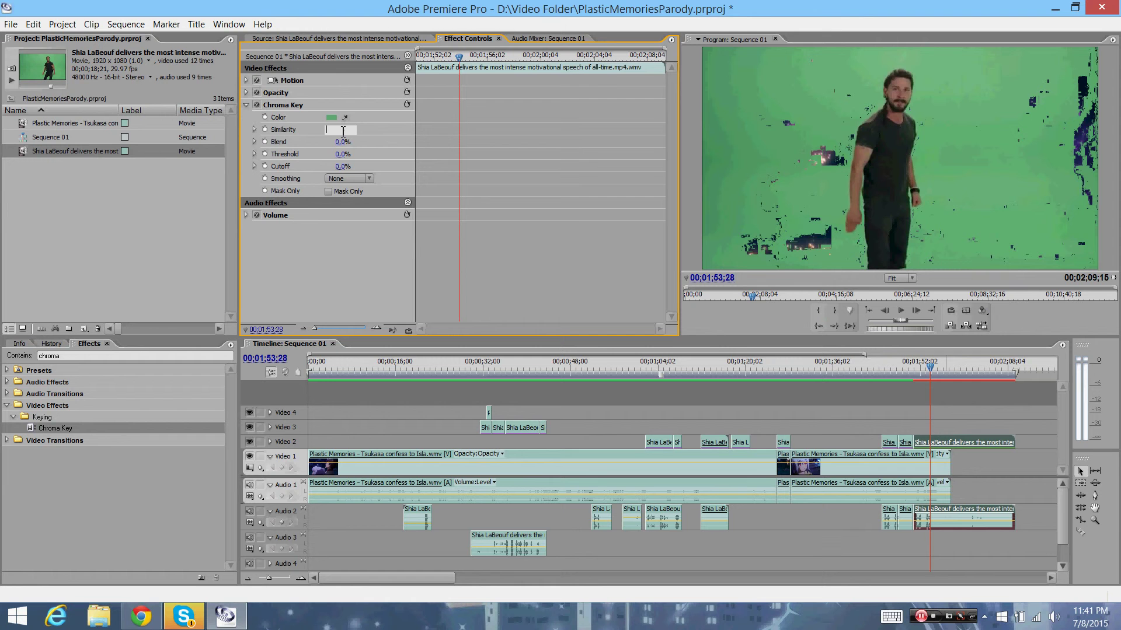
type("24")
left_click(341, 142)
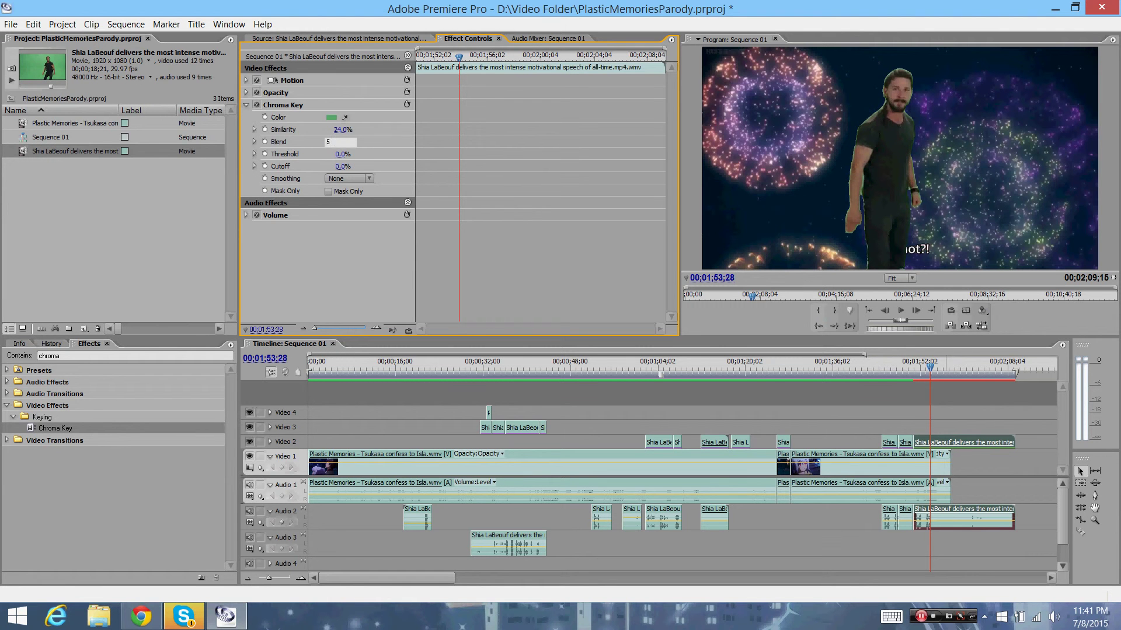
type("5")
left_click(340, 154)
right_click(341, 155)
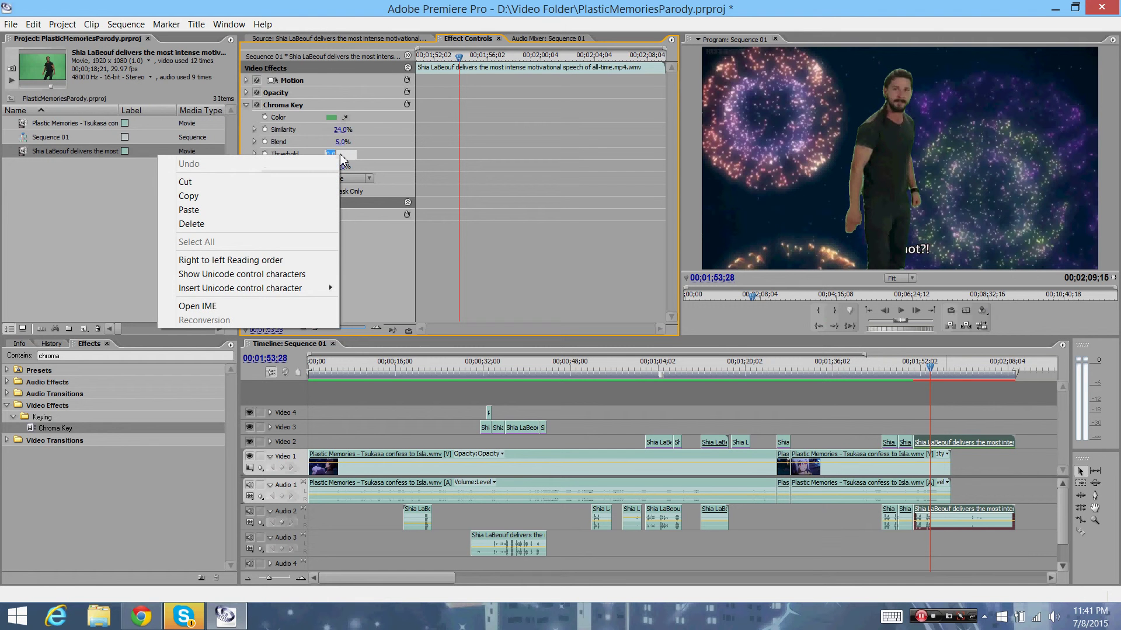
left_click(342, 154)
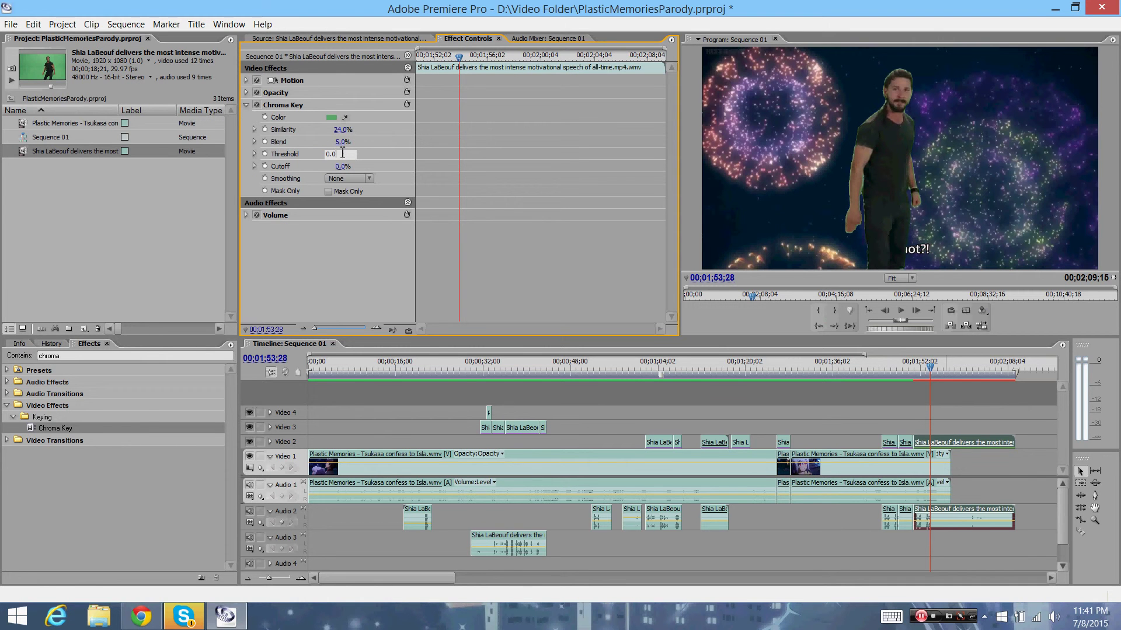
type("30")
key("Return")
left_click(942, 371)
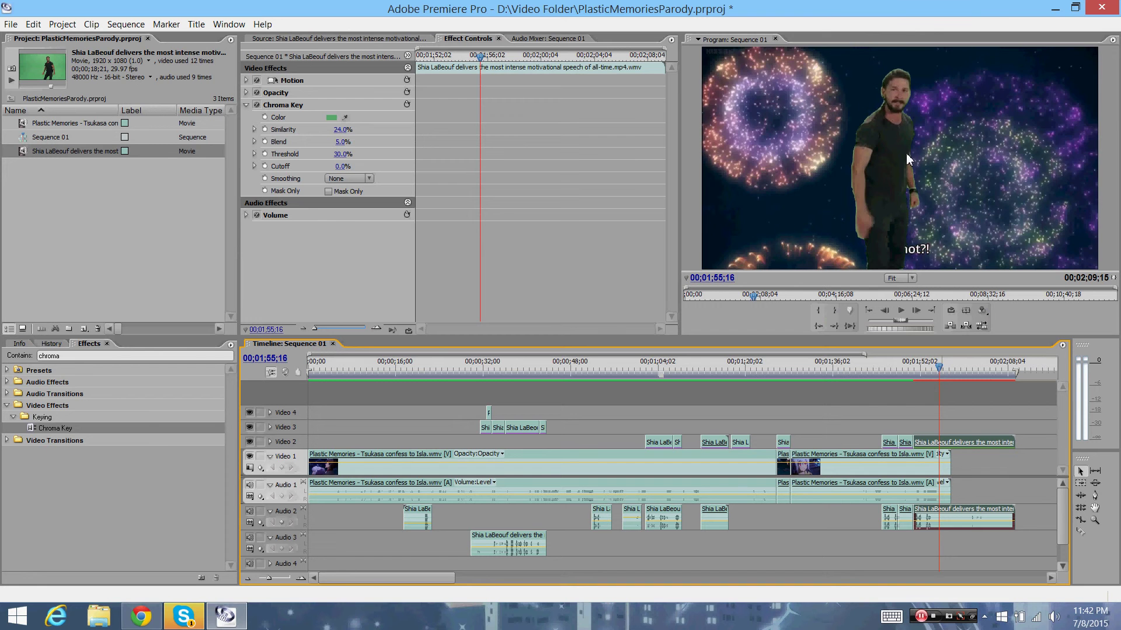
Drag the keyed Shia figure to the right of the frame and check it at 00;01;56;09.
left_click(808, 170)
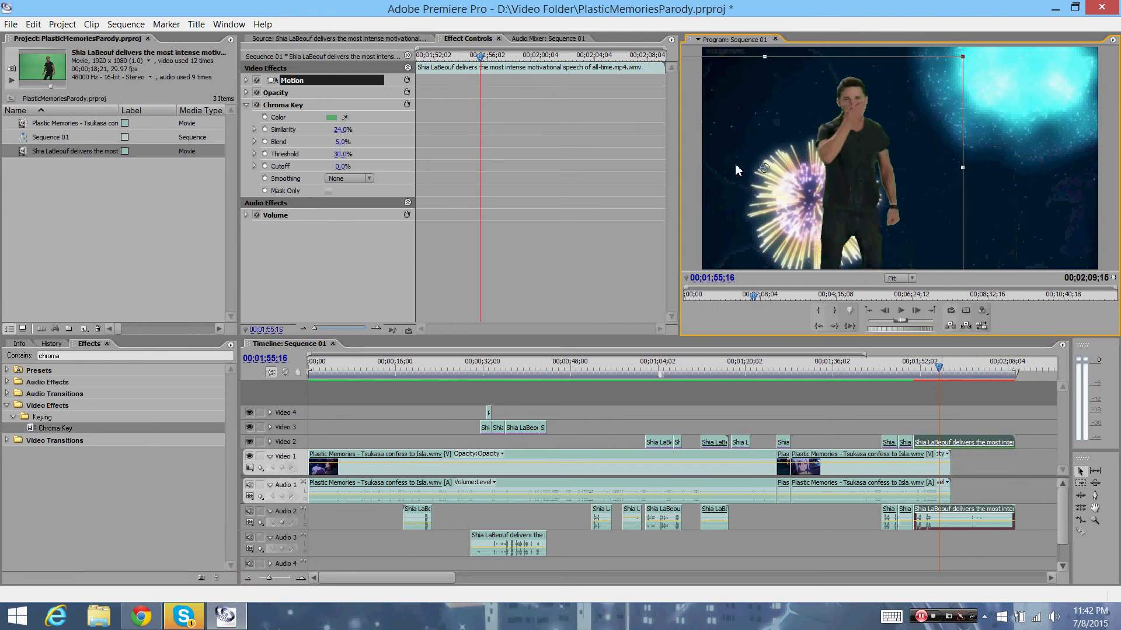
left_click_drag(737, 165, 862, 165)
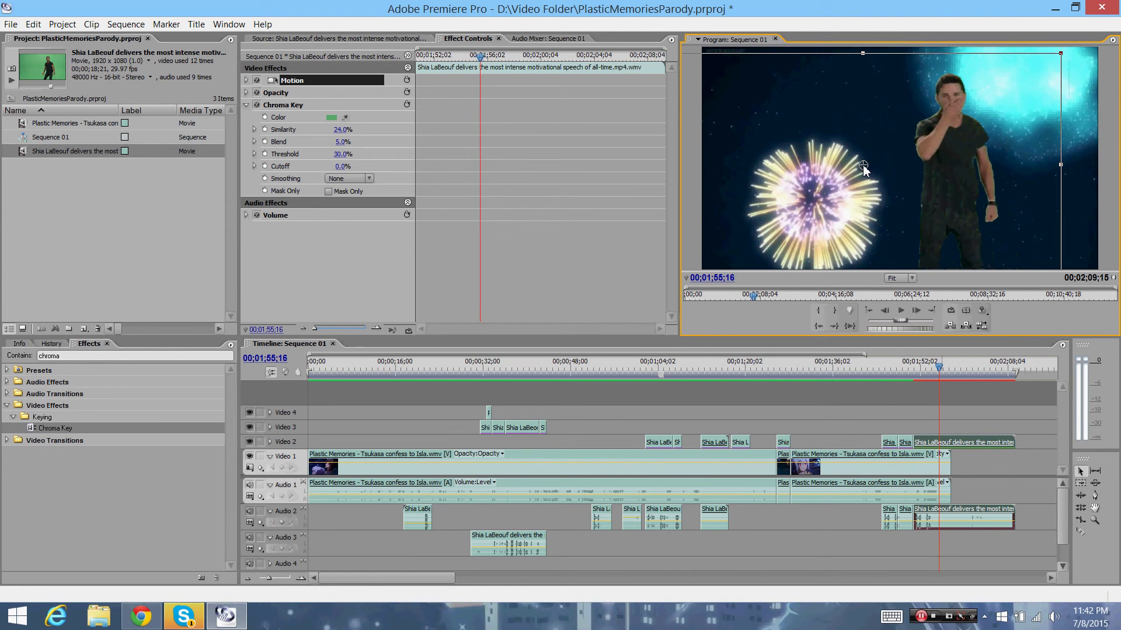
left_click_drag(948, 166, 978, 175)
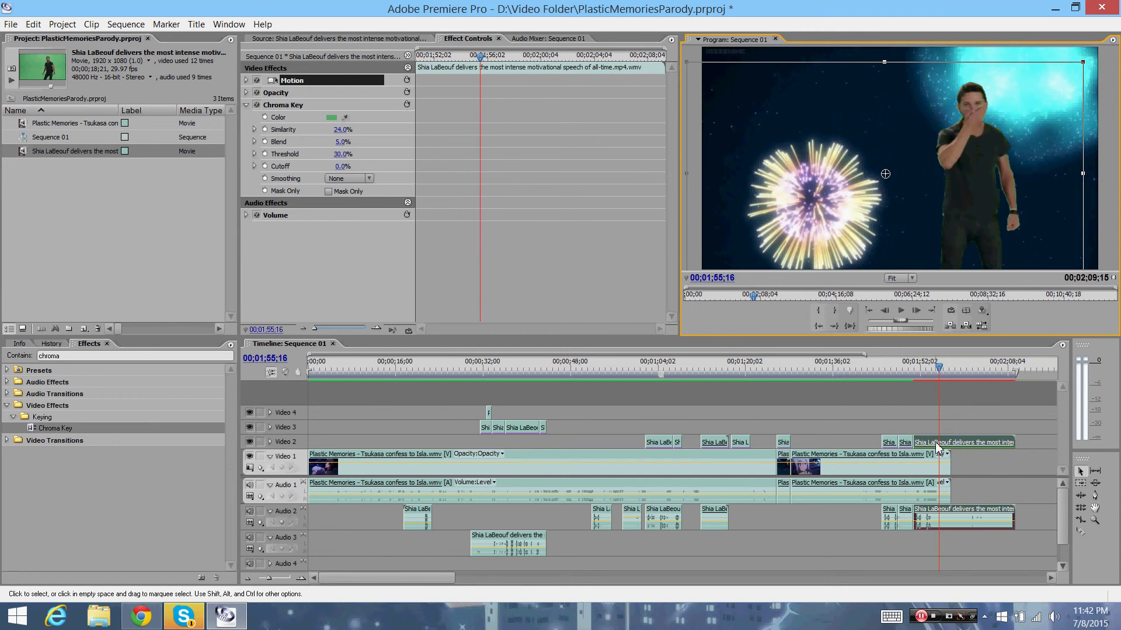
left_click(942, 367)
left_click_drag(945, 369, 943, 366)
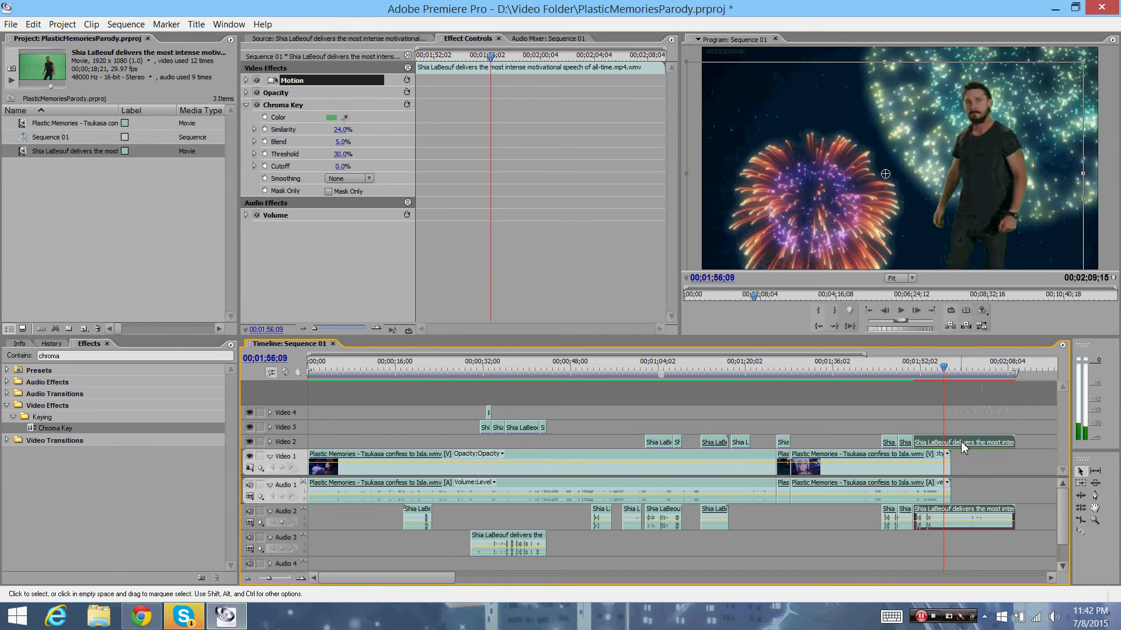
Delete the end clip and place the green-screen clip on Video 3 near 00;00;09.
key("Delete")
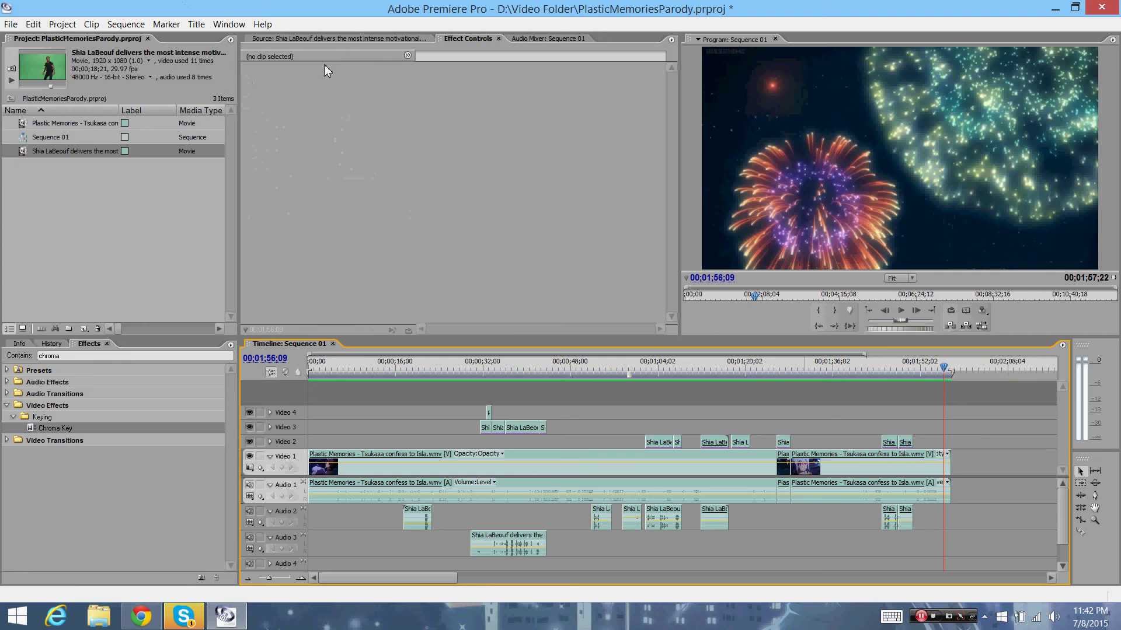
left_click(341, 39)
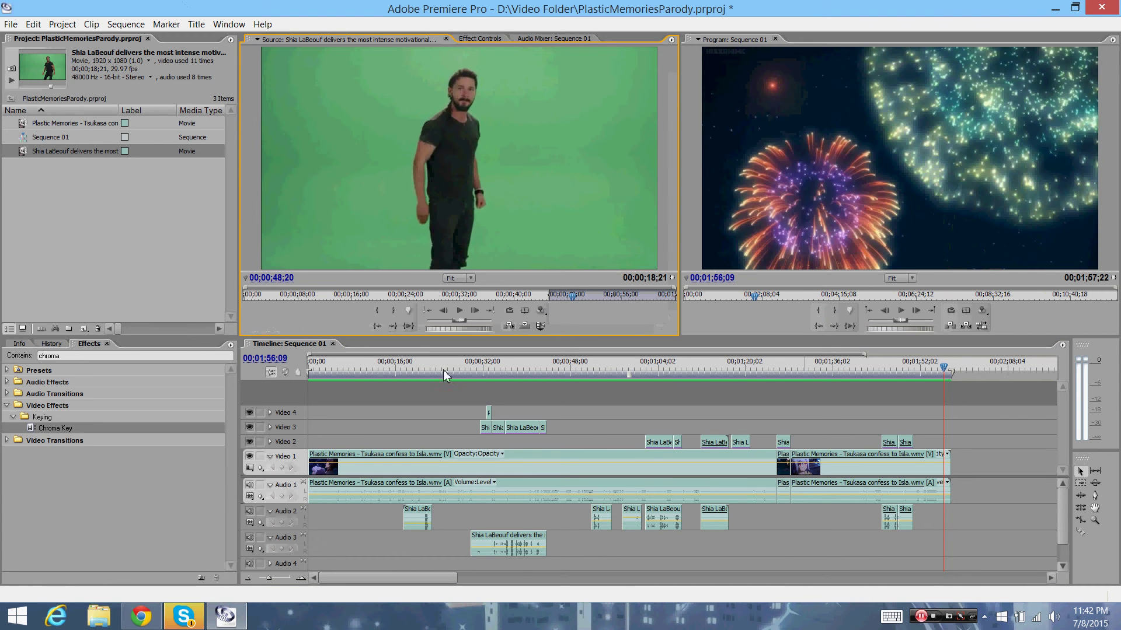
left_click_drag(443, 369, 352, 432)
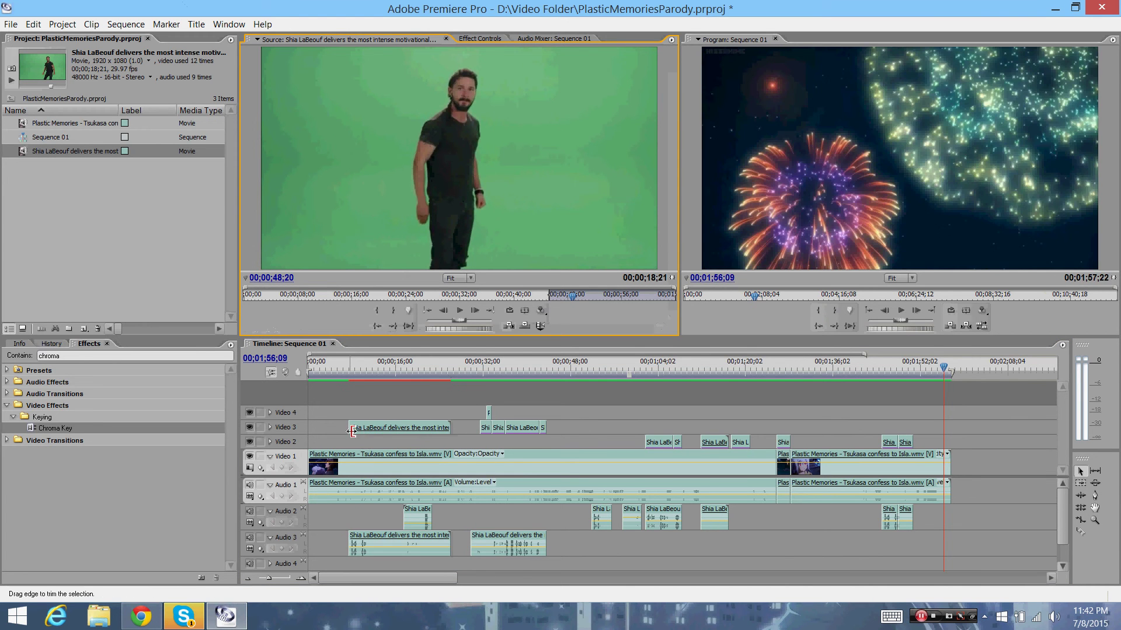
left_click_drag(409, 371, 365, 372)
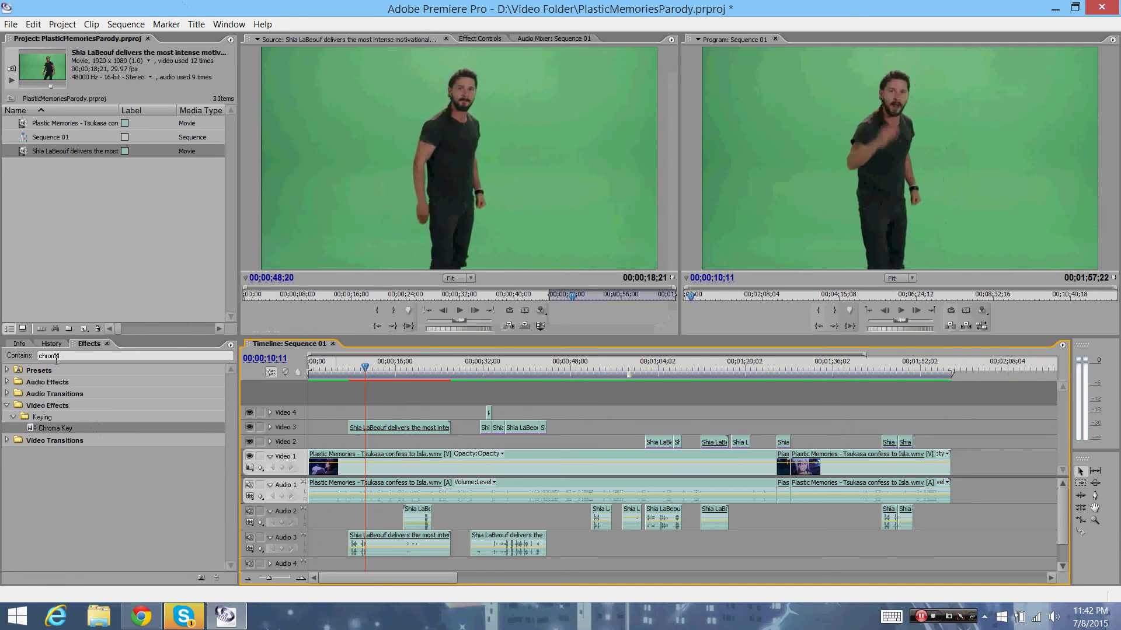
Apply Chroma Key to the Video 3 clip and sample its green backdrop as the key colour.
left_click_drag(64, 430, 376, 424)
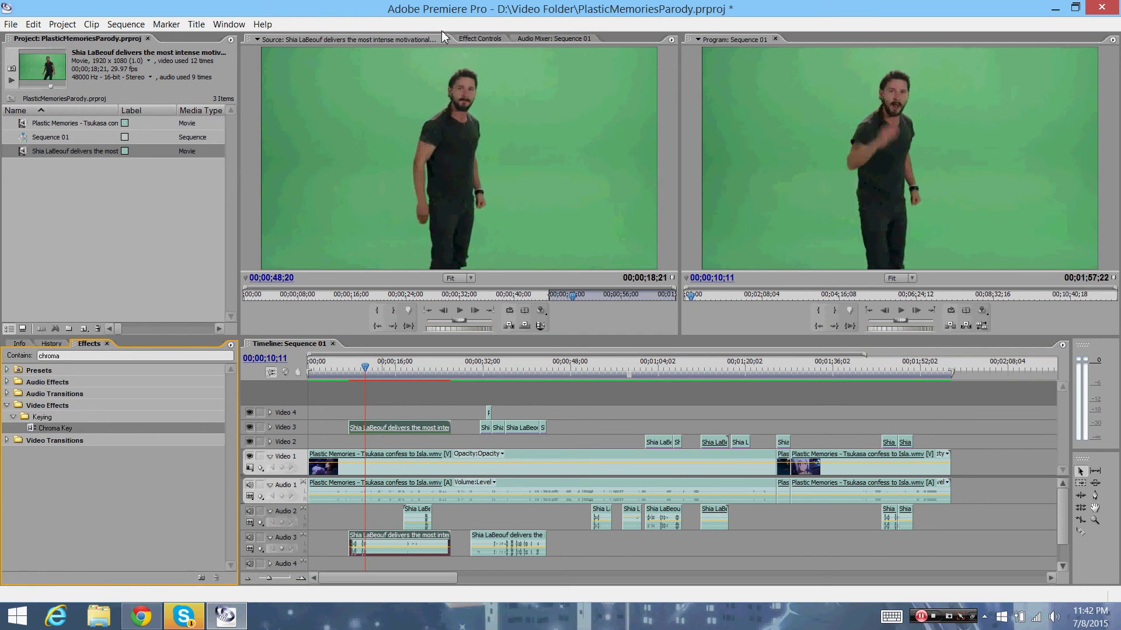
left_click(474, 38)
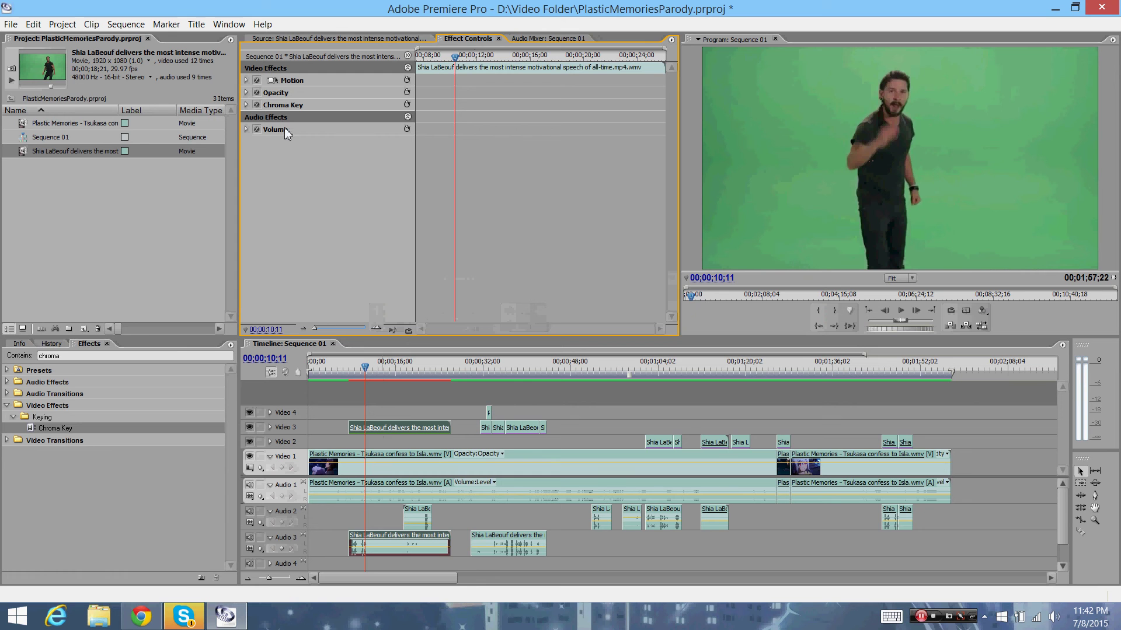
left_click(246, 105)
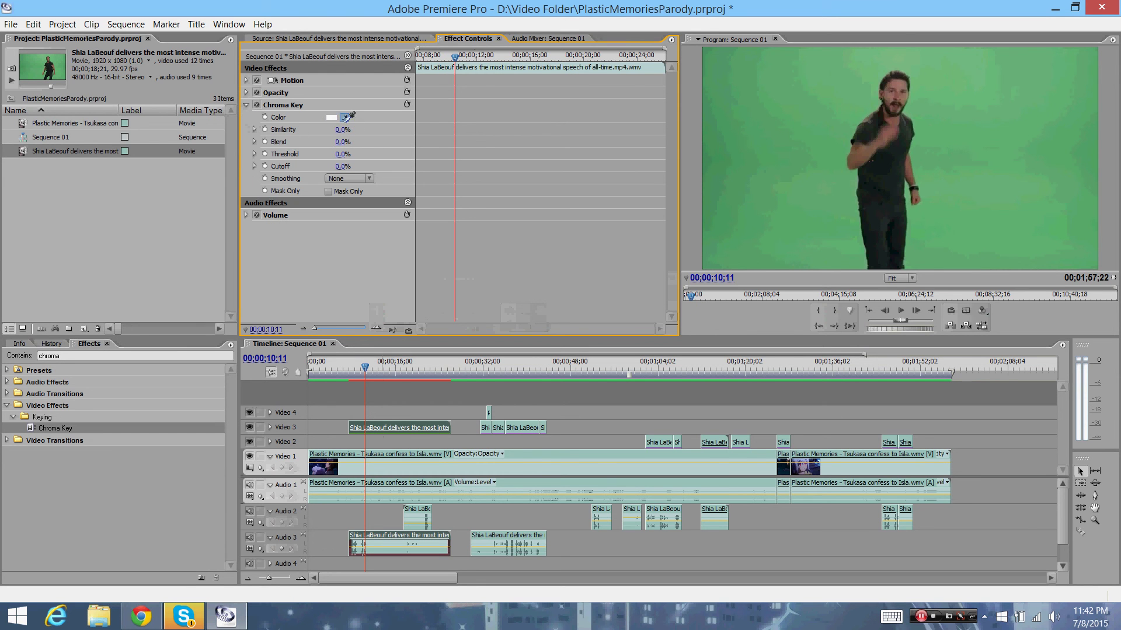
left_click_drag(348, 117, 778, 134)
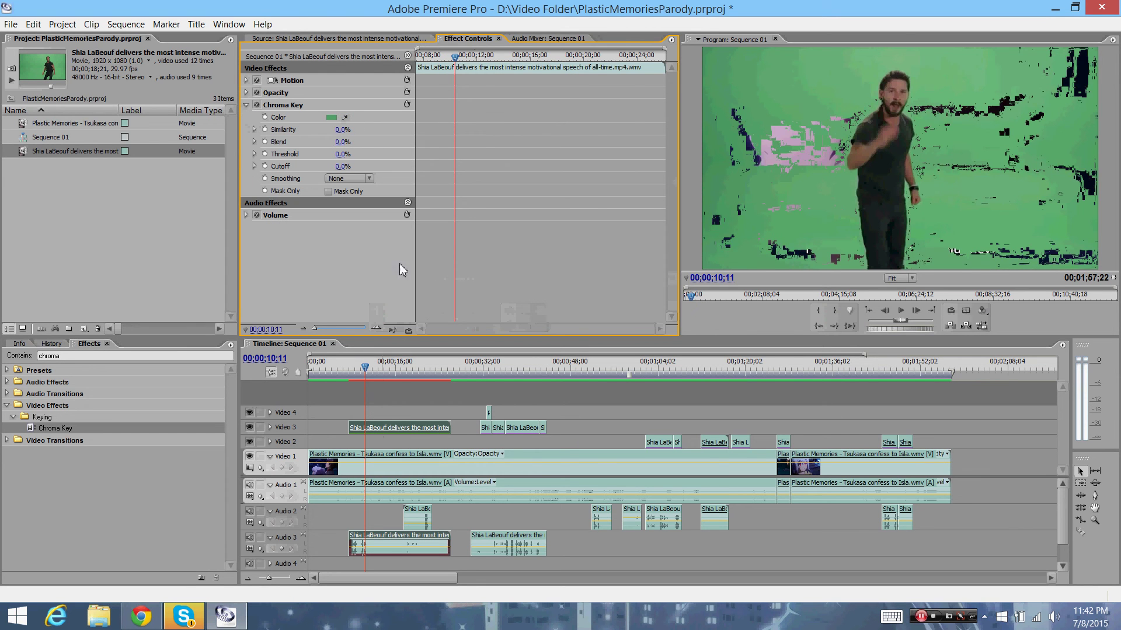
Set the Video 3 clip's Chroma Key to Similarity 24, Blend 5 and Threshold 30.
left_click(342, 129)
key("BackSpace")
key("BackSpace")
key("BackSpace")
type("24")
left_click(343, 142)
key("BackSpace")
key("BackSpace")
key("BackSpace")
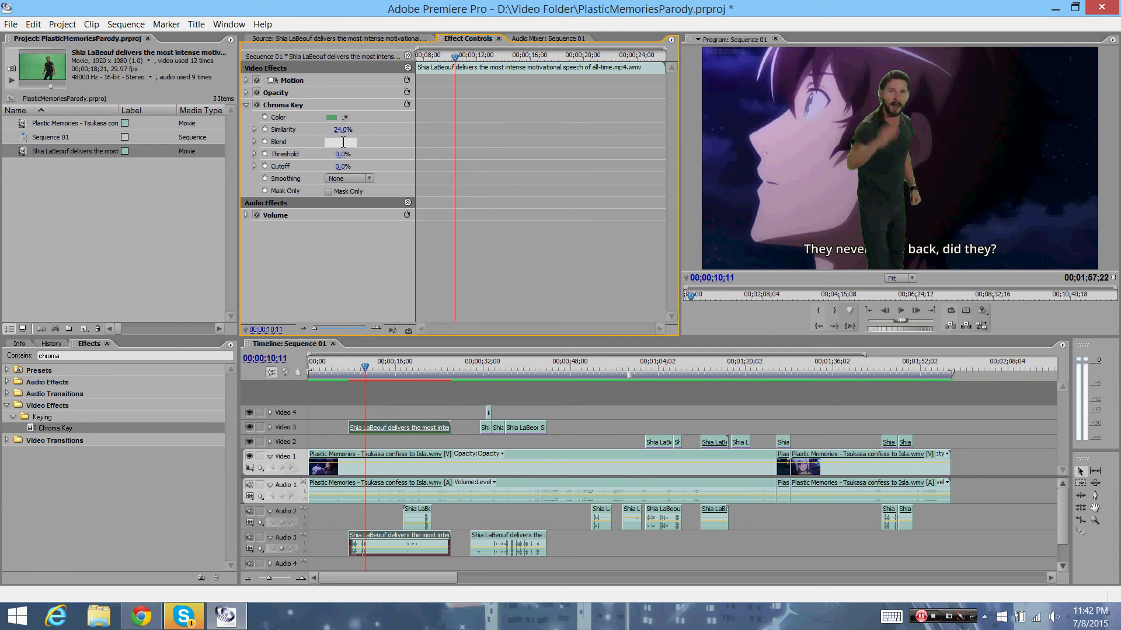
type("5")
left_click(344, 154)
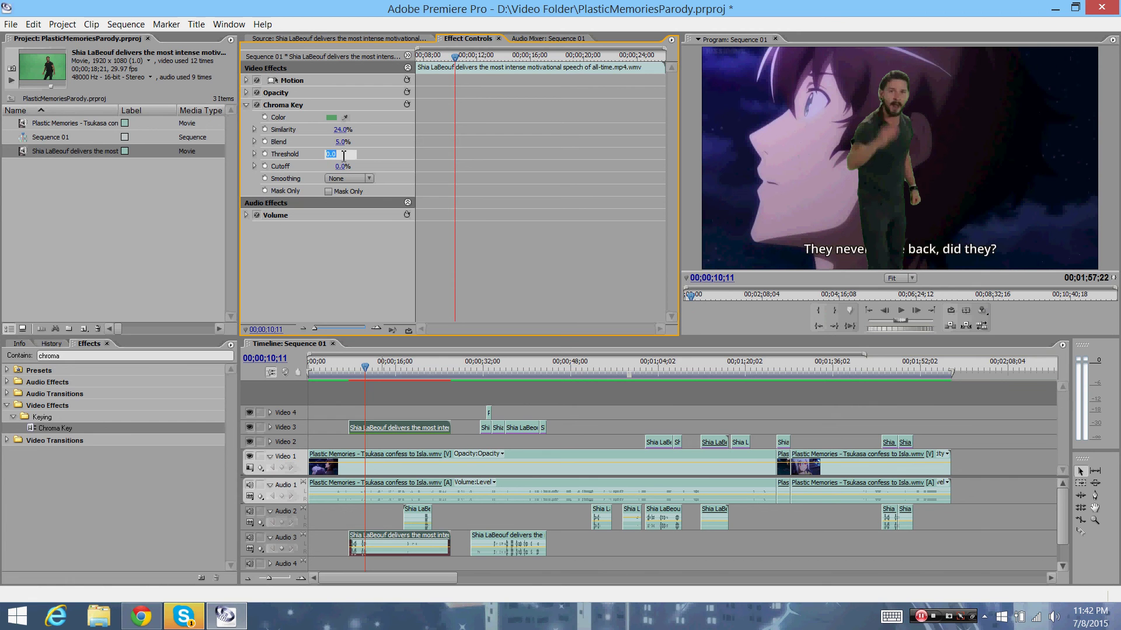
type("30")
left_click(530, 282)
left_click(902, 314)
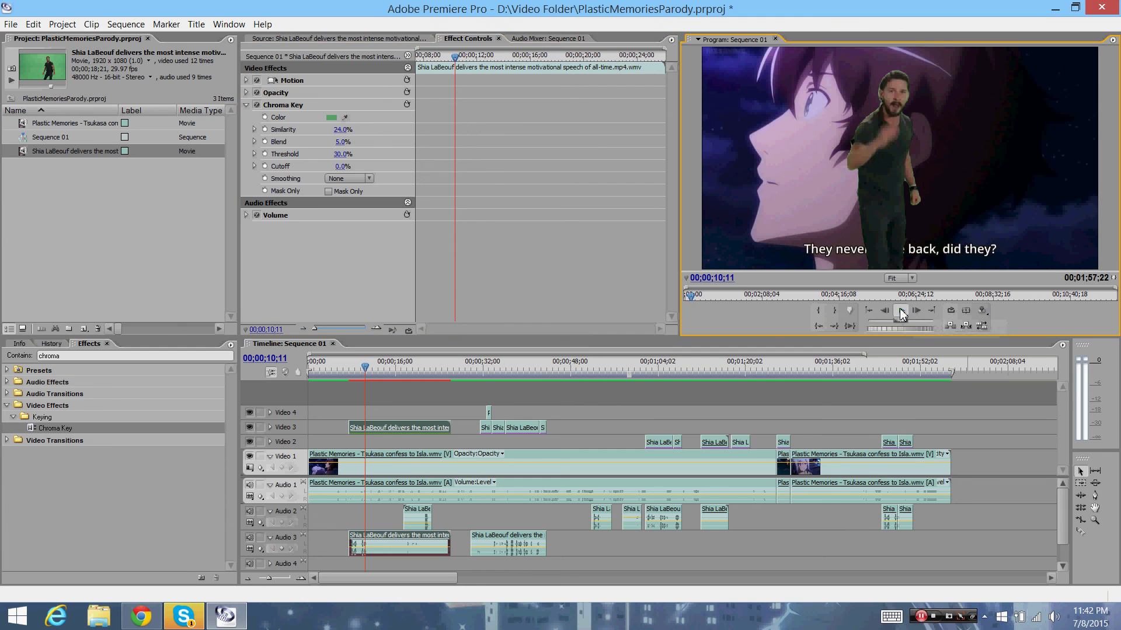
left_click(902, 312)
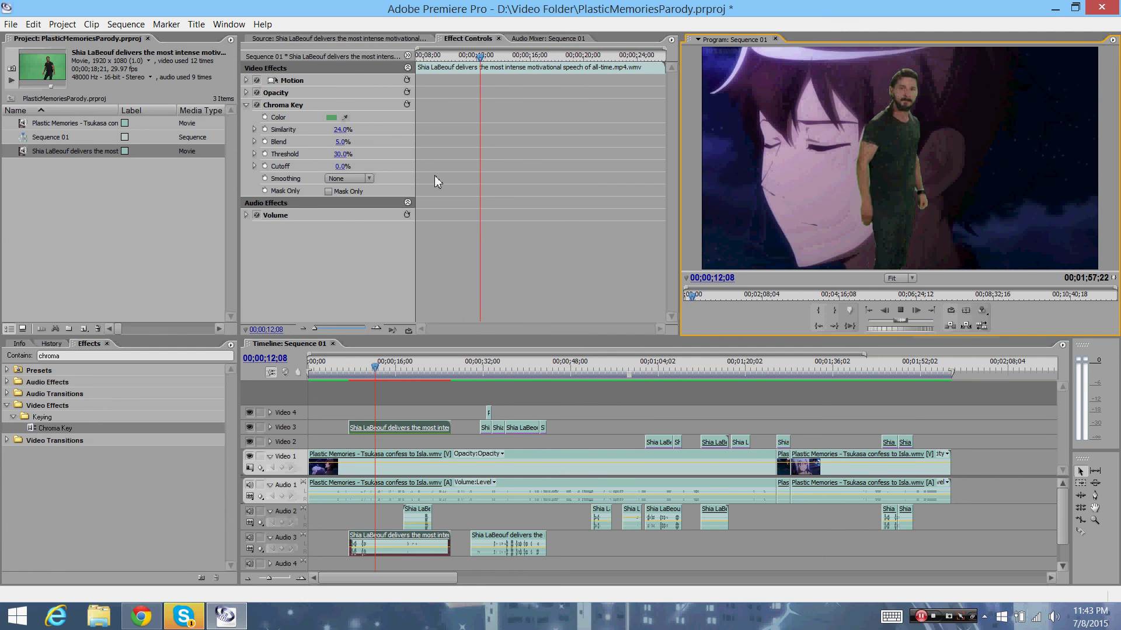
key("space")
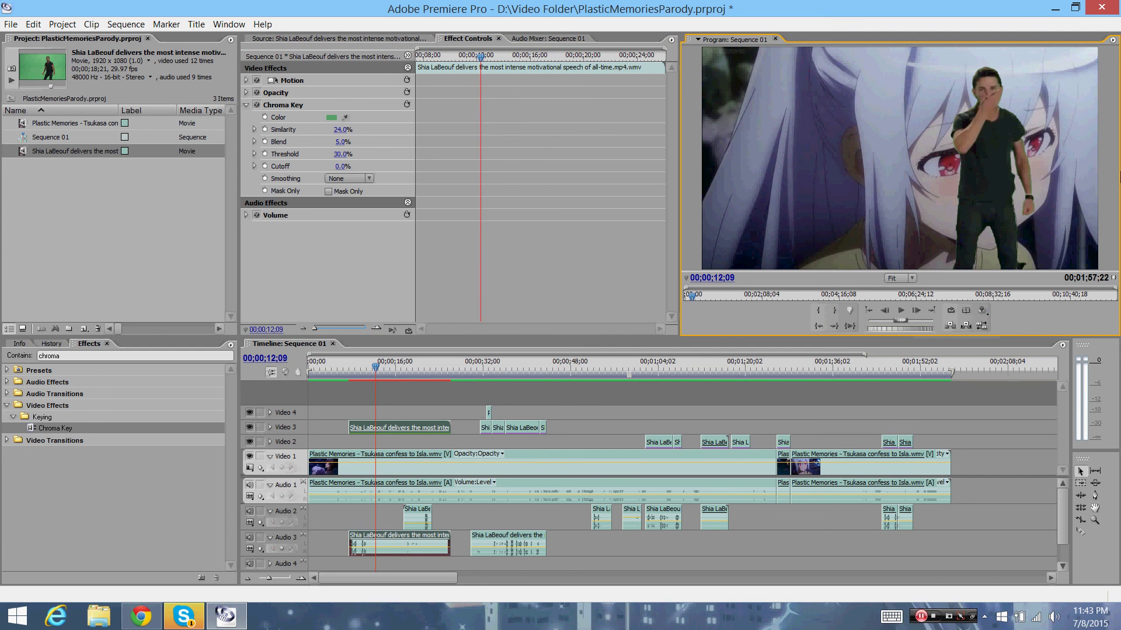